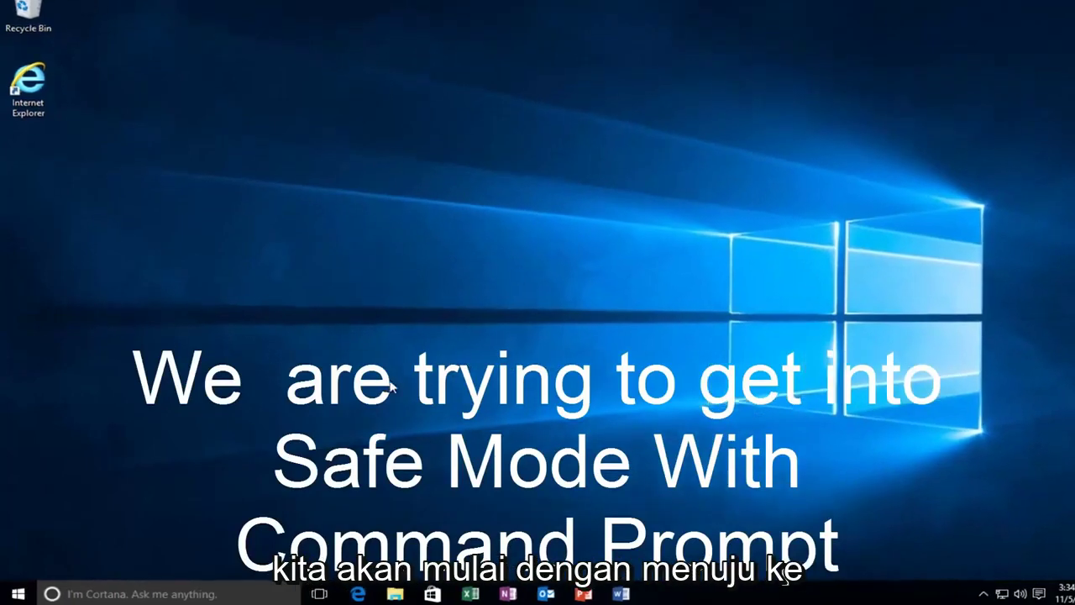
- Shift-restart the PC from the Start menu's Power options into advanced startup recovery
left_click(17, 593)
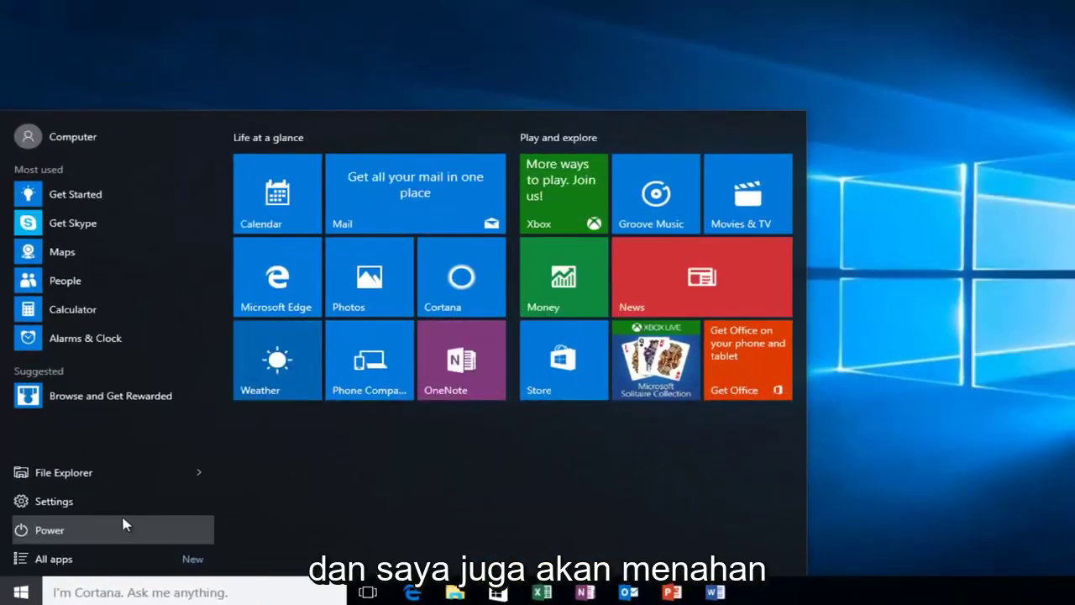
left_click(126, 523)
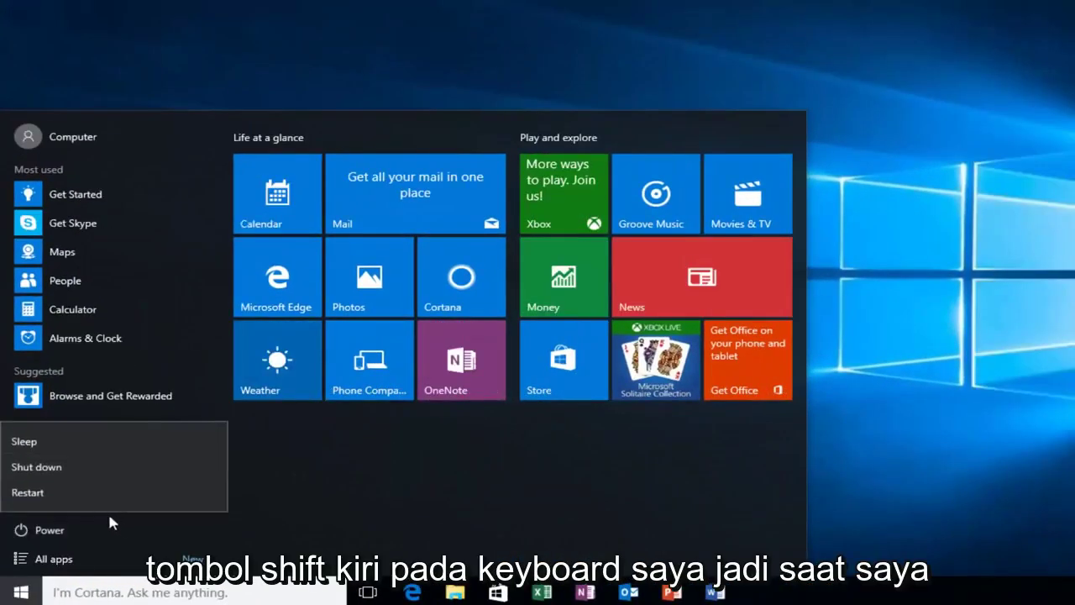
left_click(32, 493, "shift")
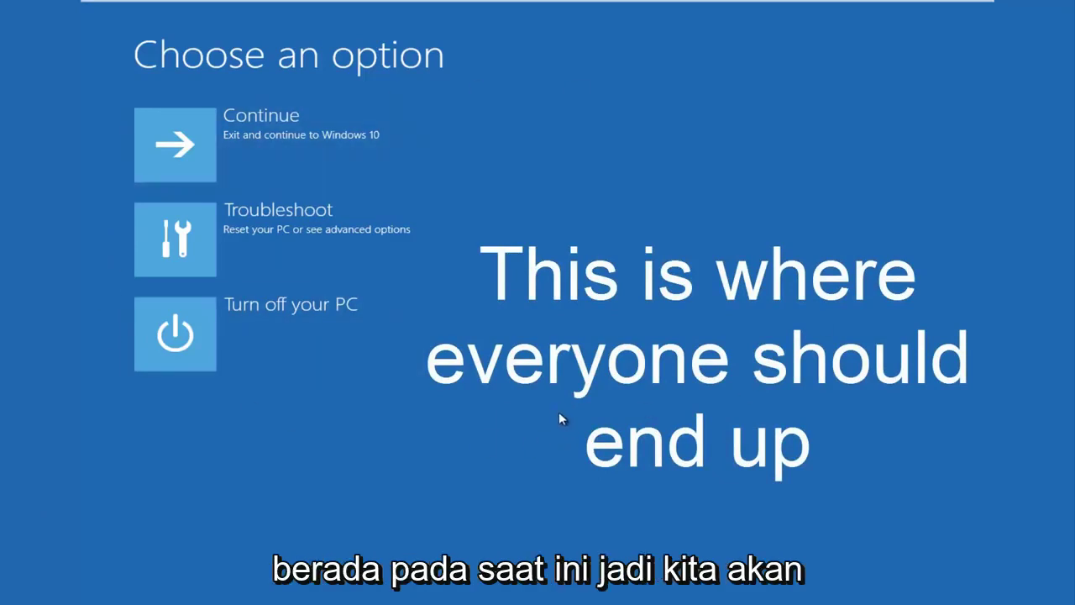
- Go from Troubleshoot to the Advanced options recovery tools page
left_click(186, 252)
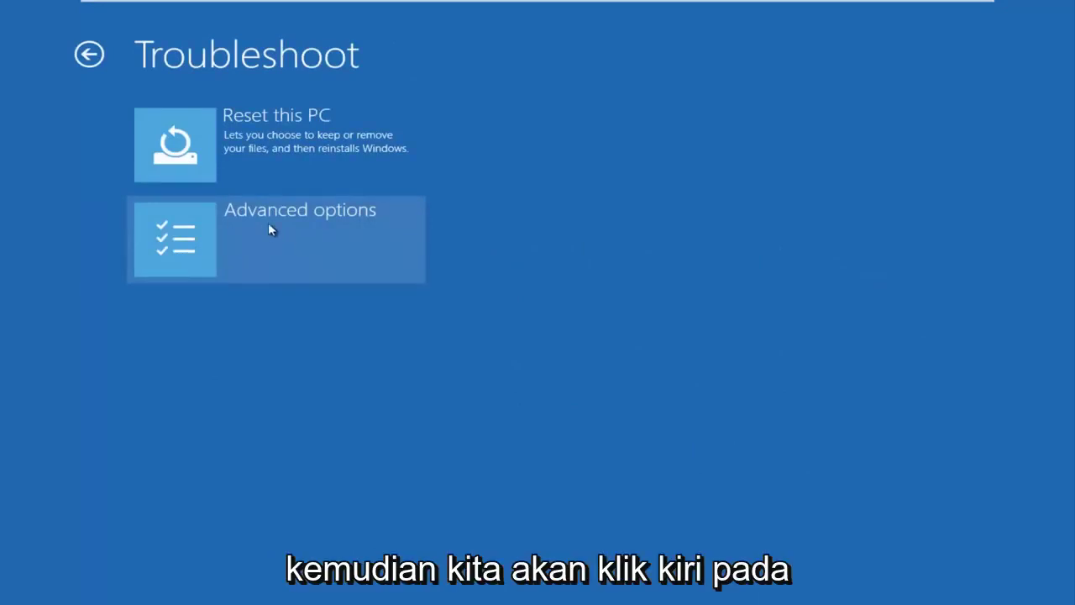
left_click(232, 233)
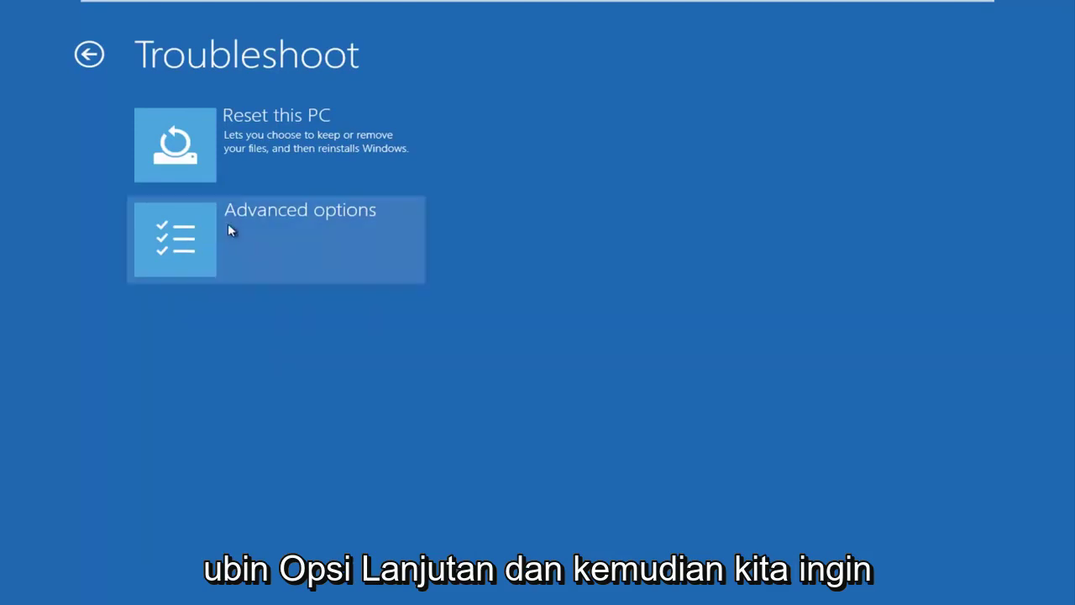
left_click(207, 239)
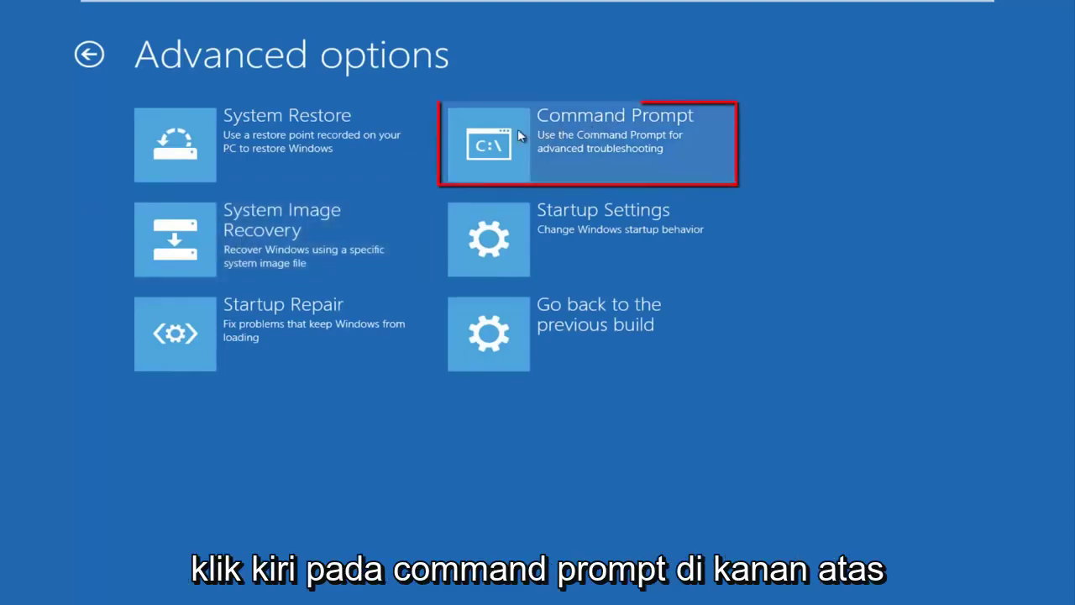
- Launch the Command Prompt recovery tool from the Advanced options page
left_click(542, 150)
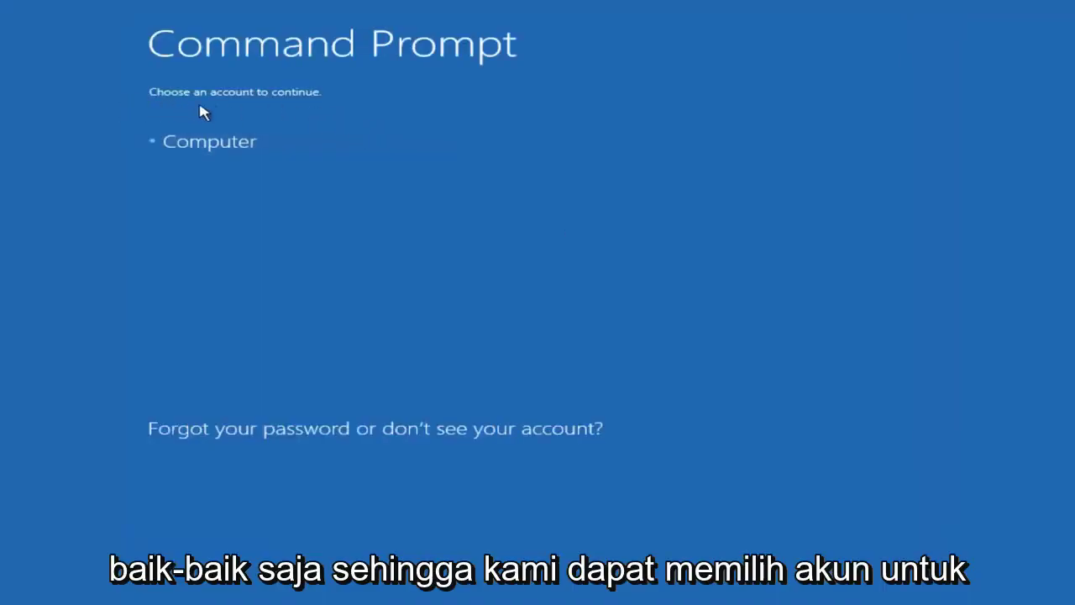
- Choose the Computer account and enter its eight-character account password
left_click(198, 147)
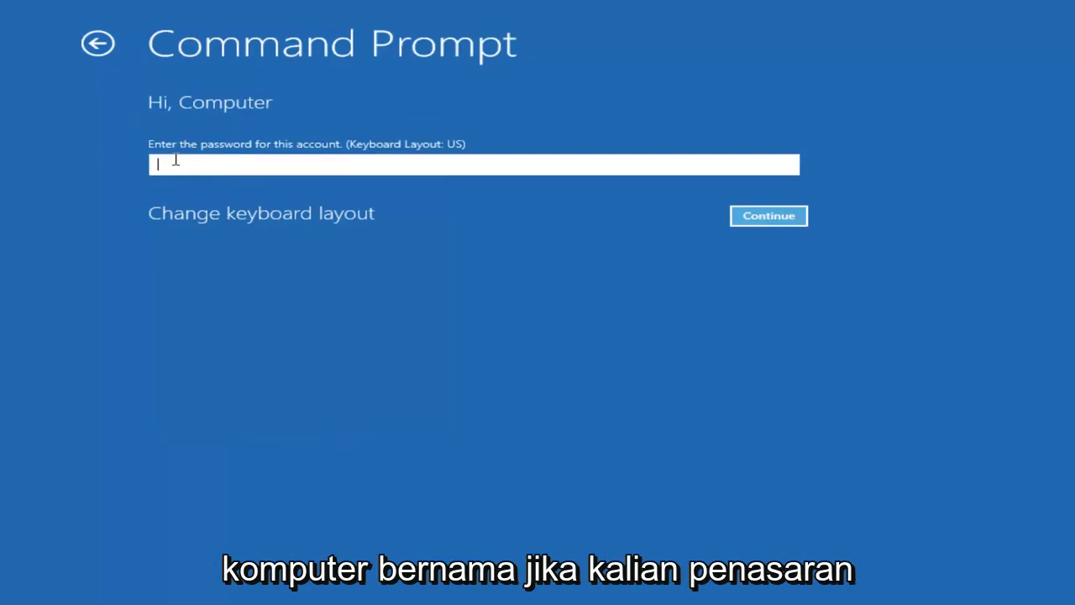
type("••••••••")
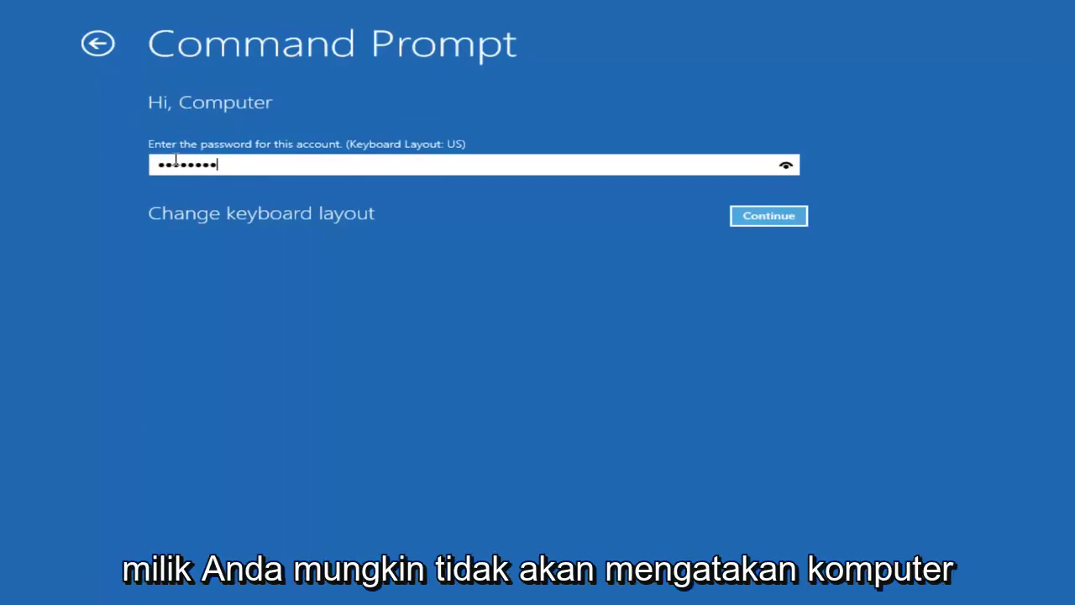
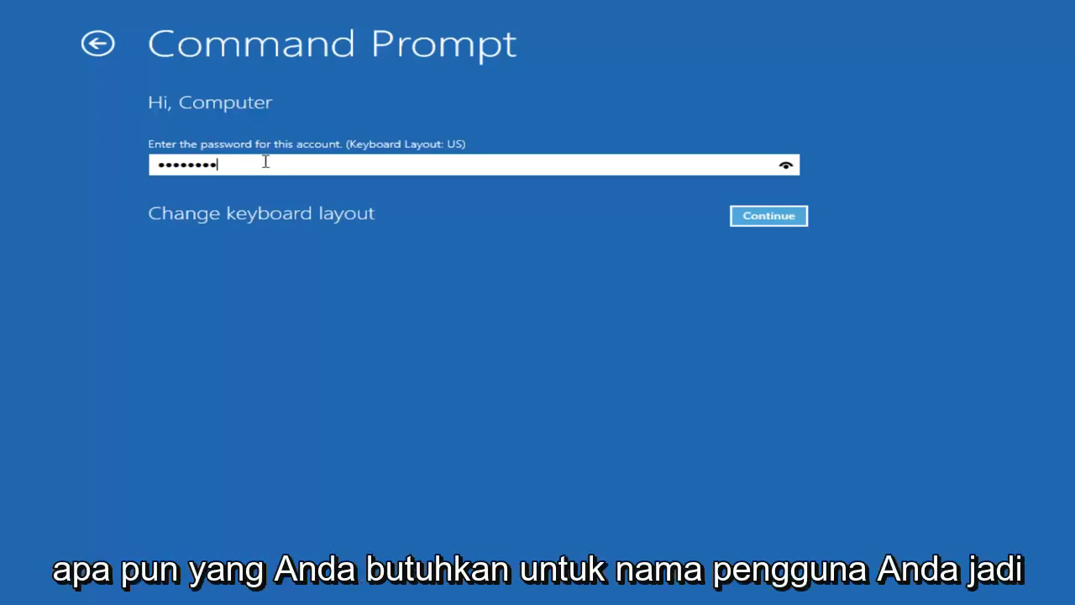
- Submit the account password to launch an administrator Command Prompt at X:\windows\system32
key("Return")
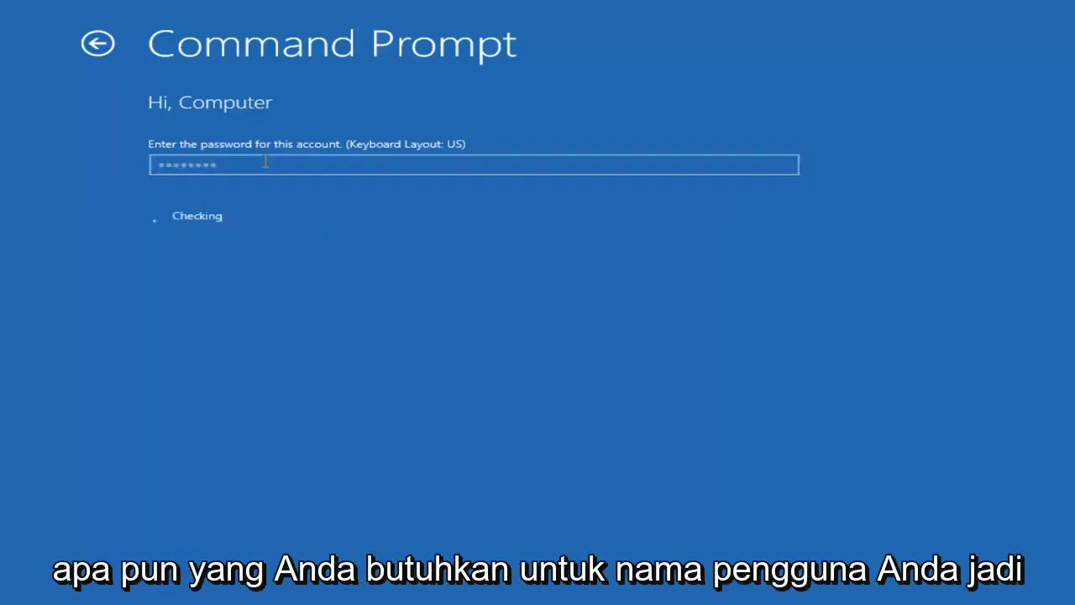
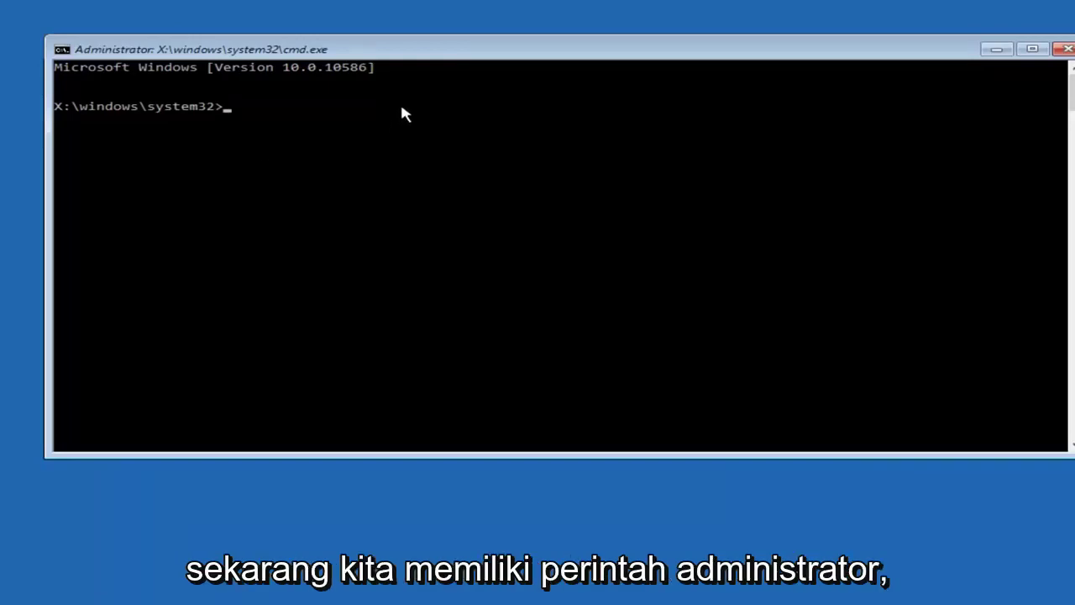
- Repair the master boot record with Bootrec /fixmbr
left_click_drag(435, 52, 403, 59)
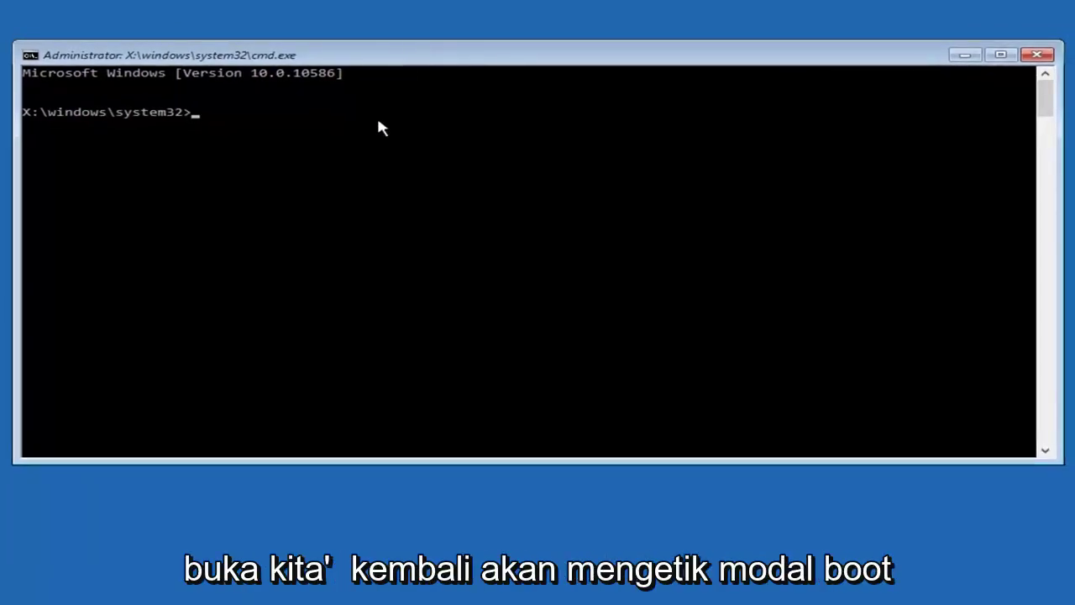
type("B")
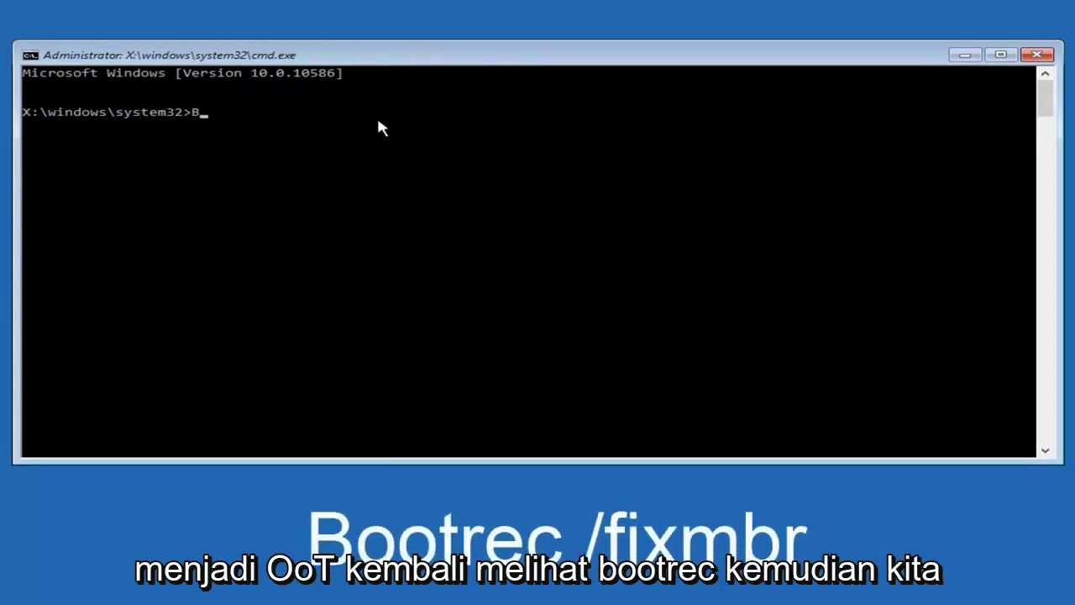
type("ootrec /fixmbr")
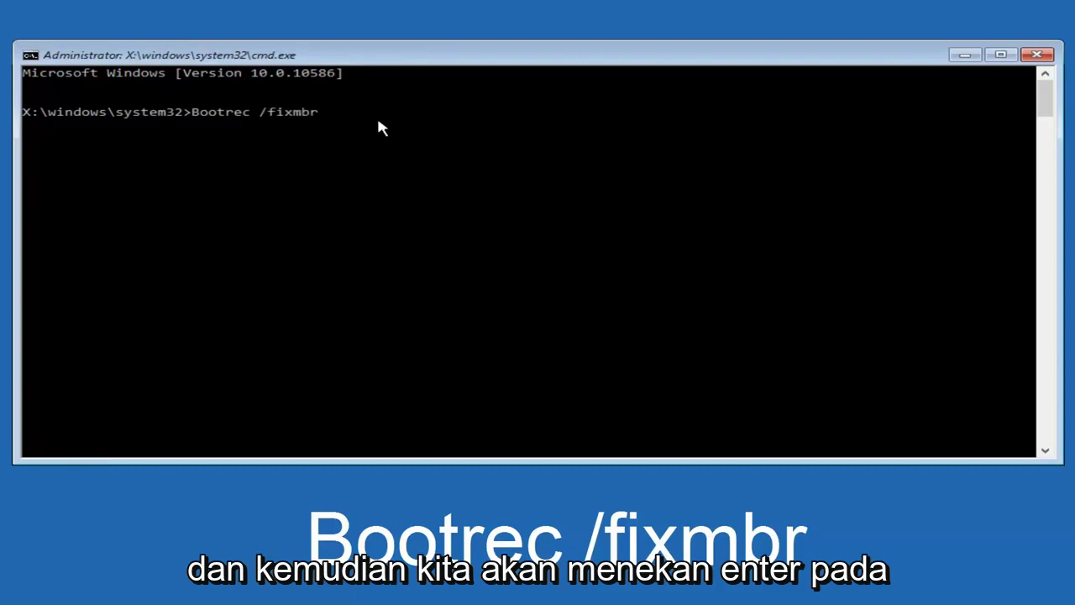
key("Return")
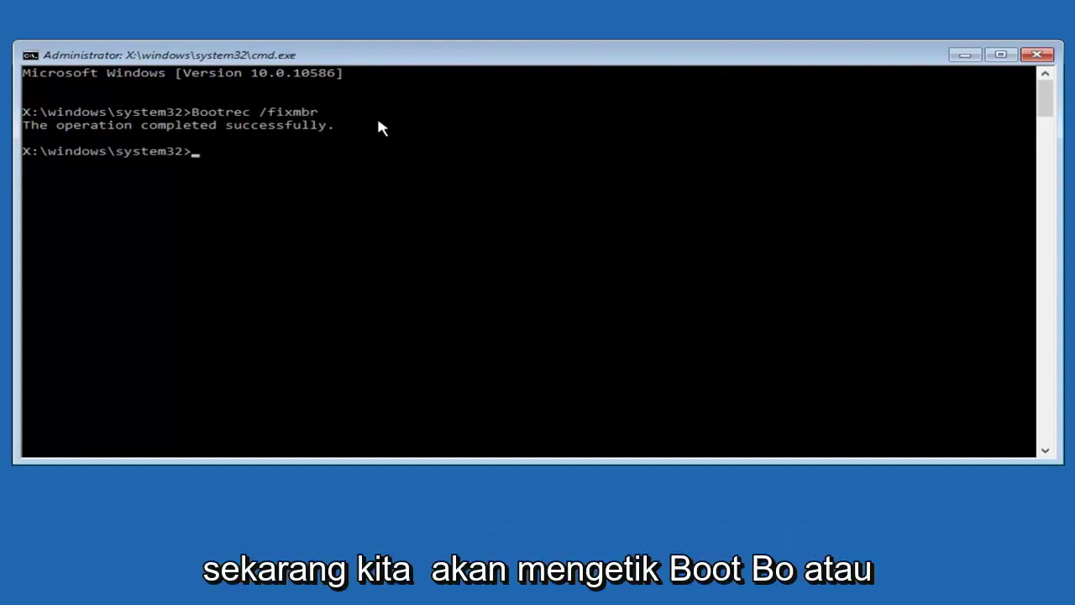
- Run Bootrec /fixboot to repair the boot sector
type("B")
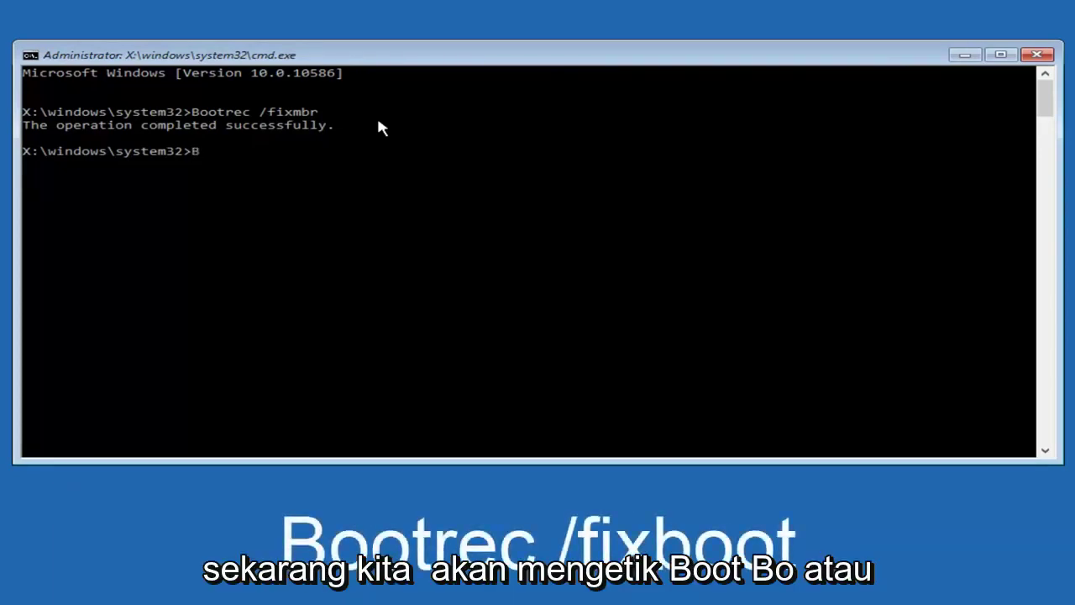
type("oot")
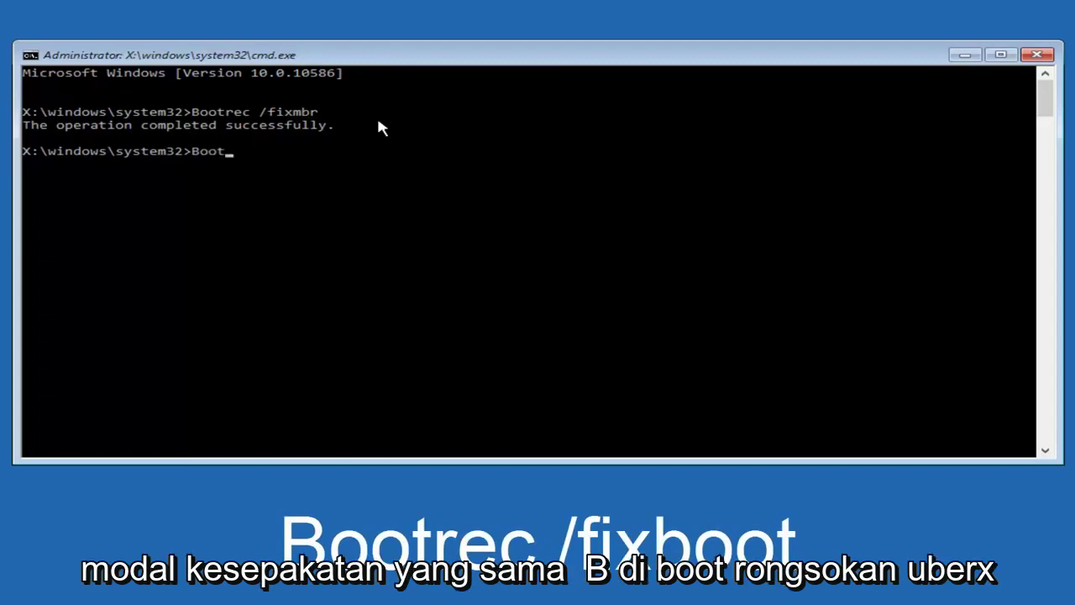
type("rec")
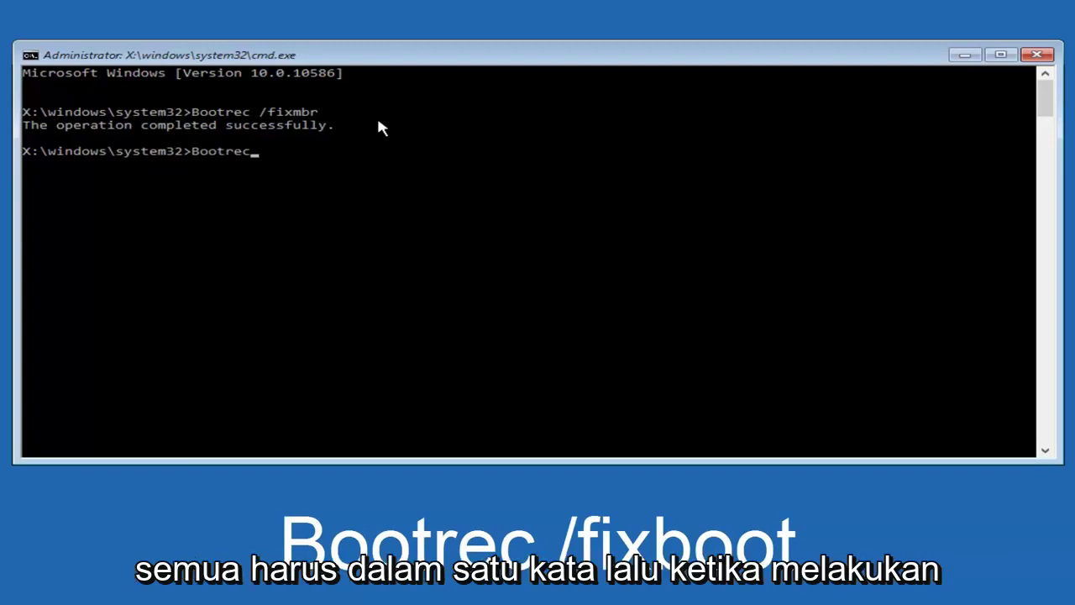
type(" /fixboot")
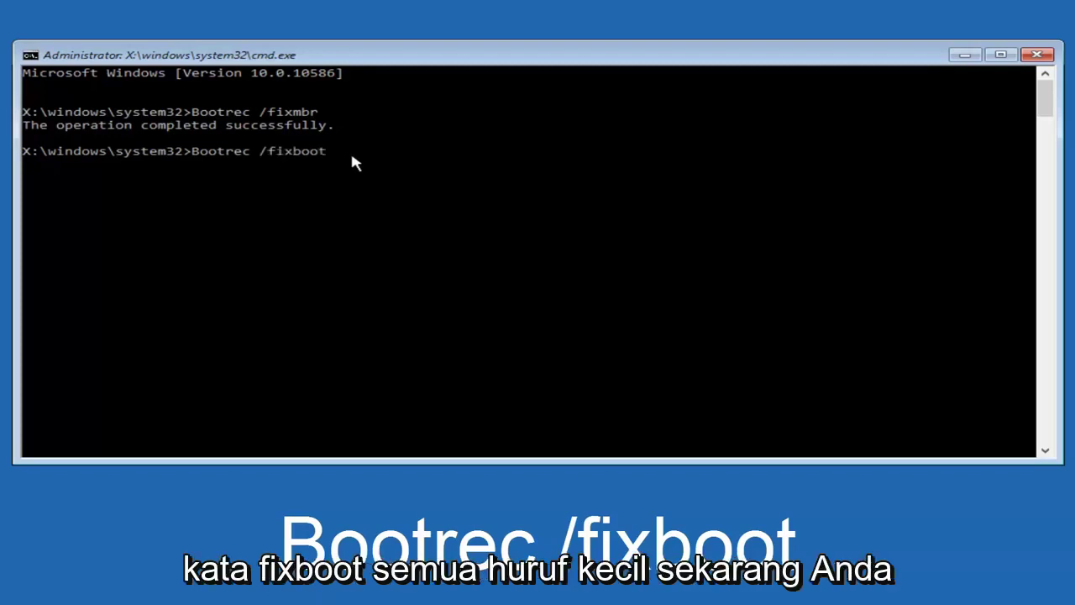
key("Return")
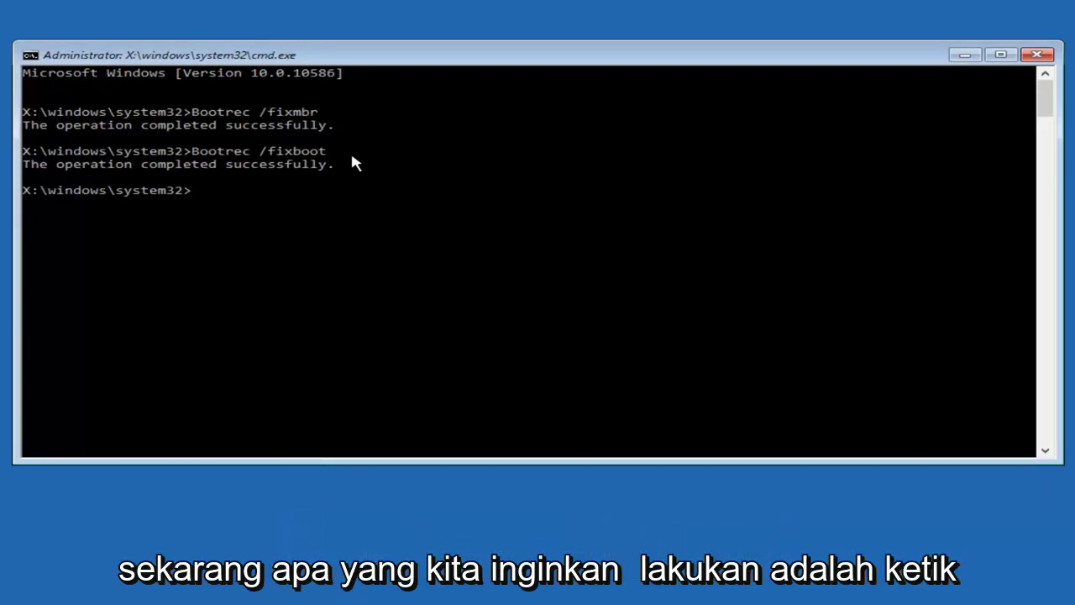
- Back up the boot configuration data with bcdedit /export c:\bcdbackup
type("bc")
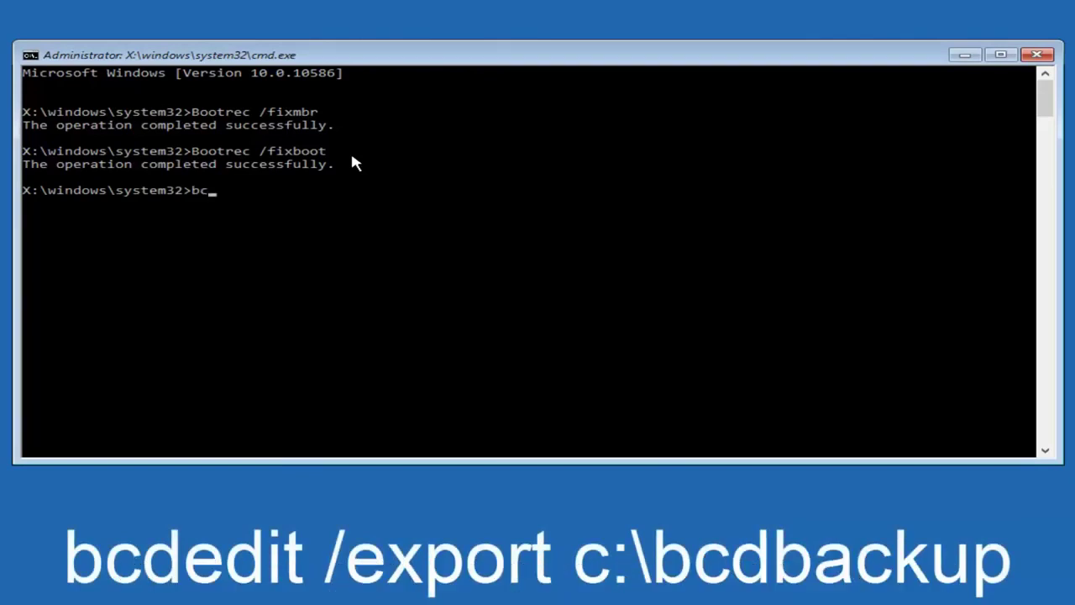
type("d")
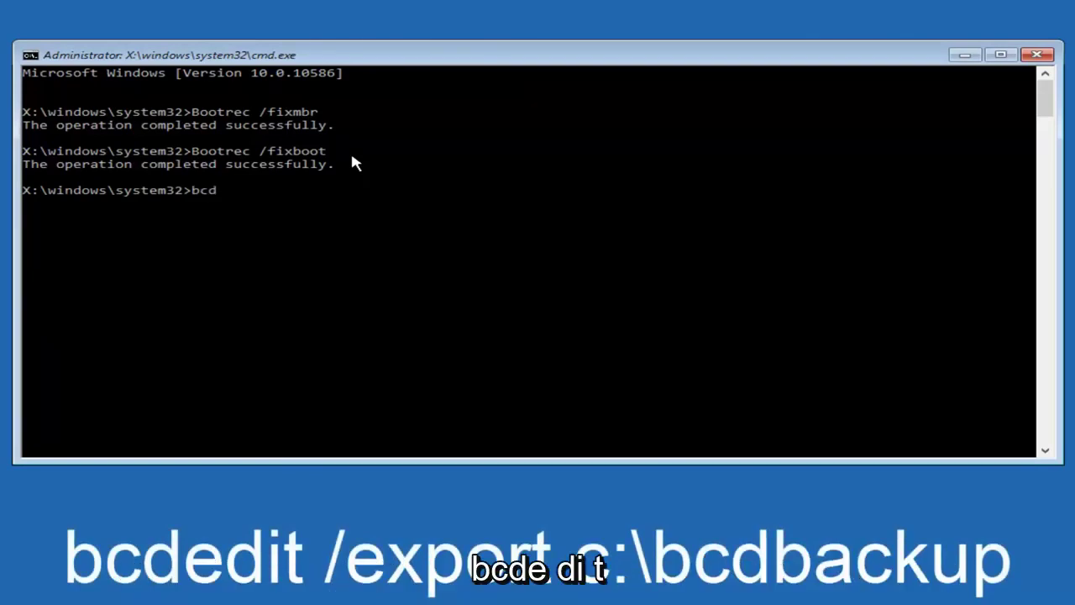
type("edit")
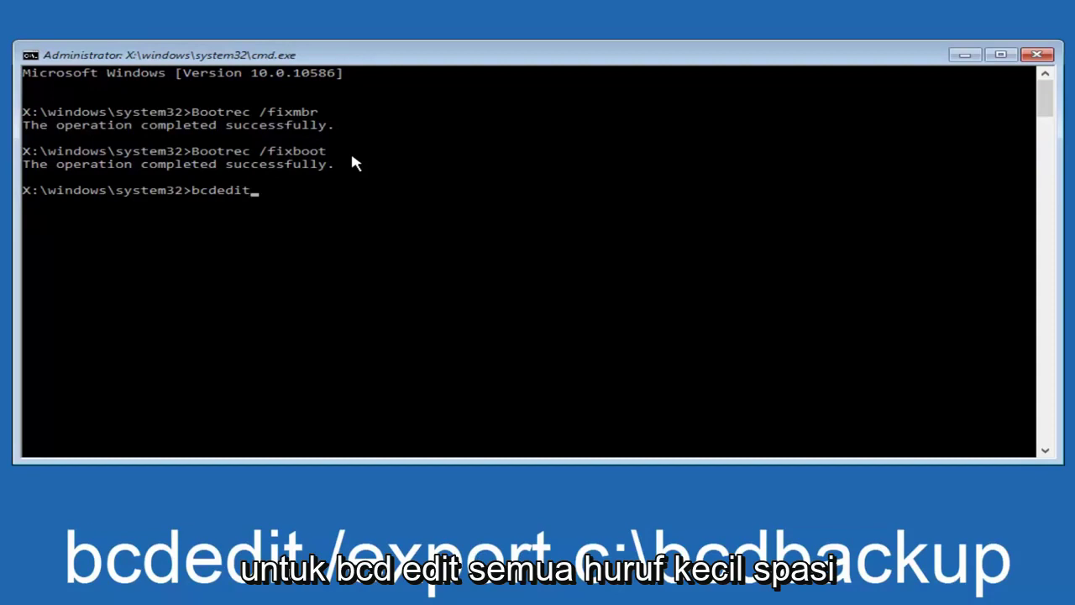
type(" /")
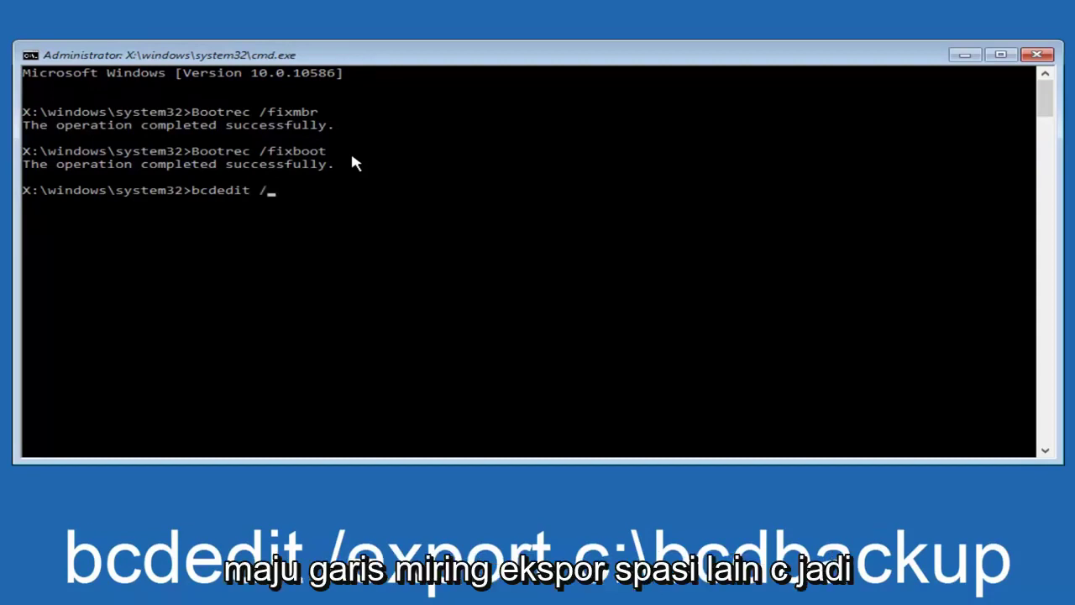
type("export c:")
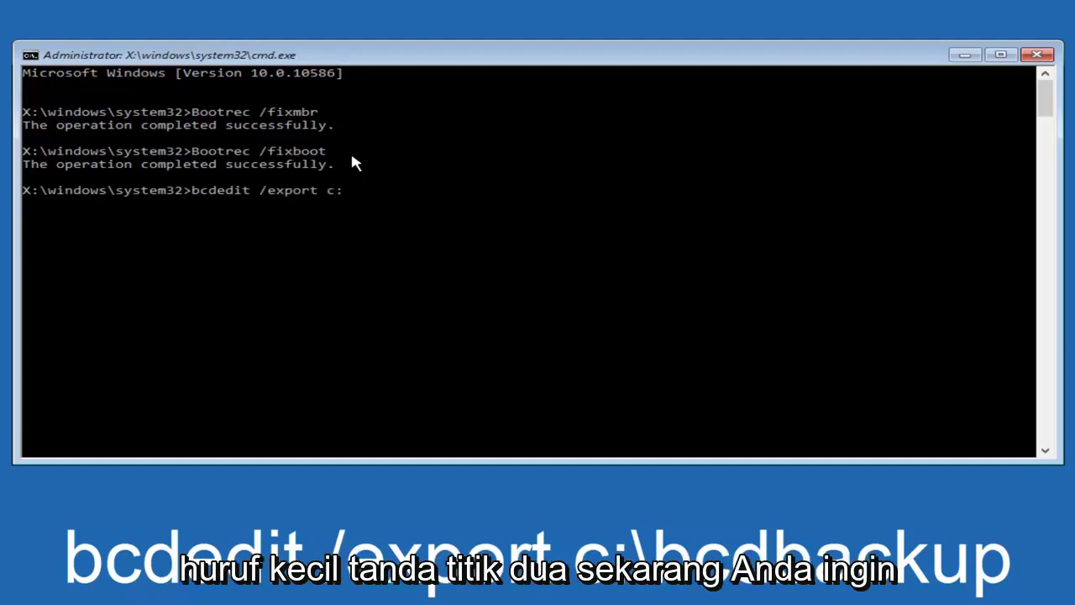
type("\\")
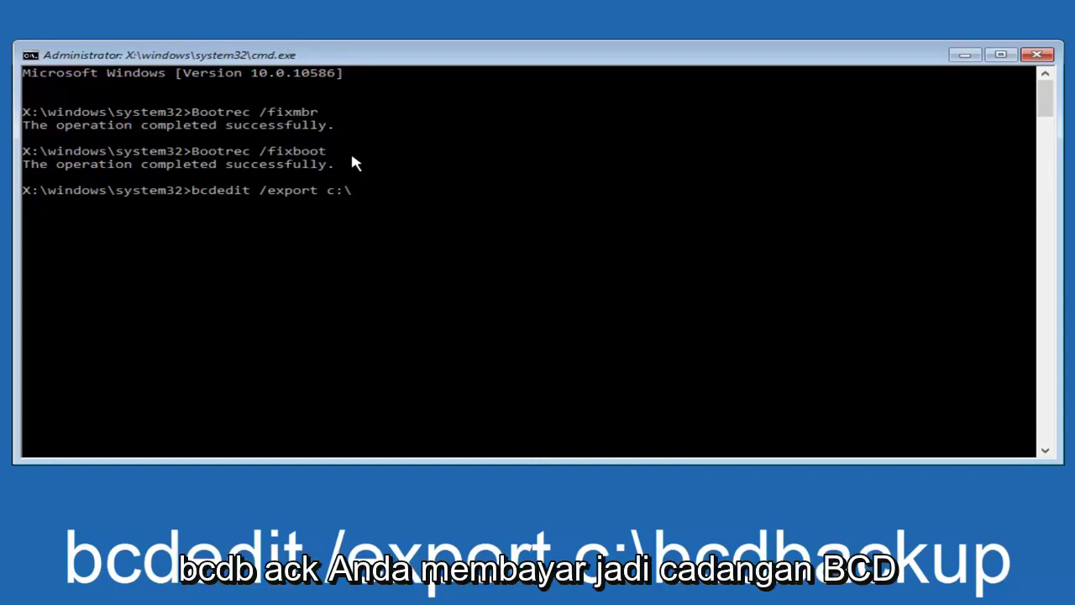
type("bcdbackup")
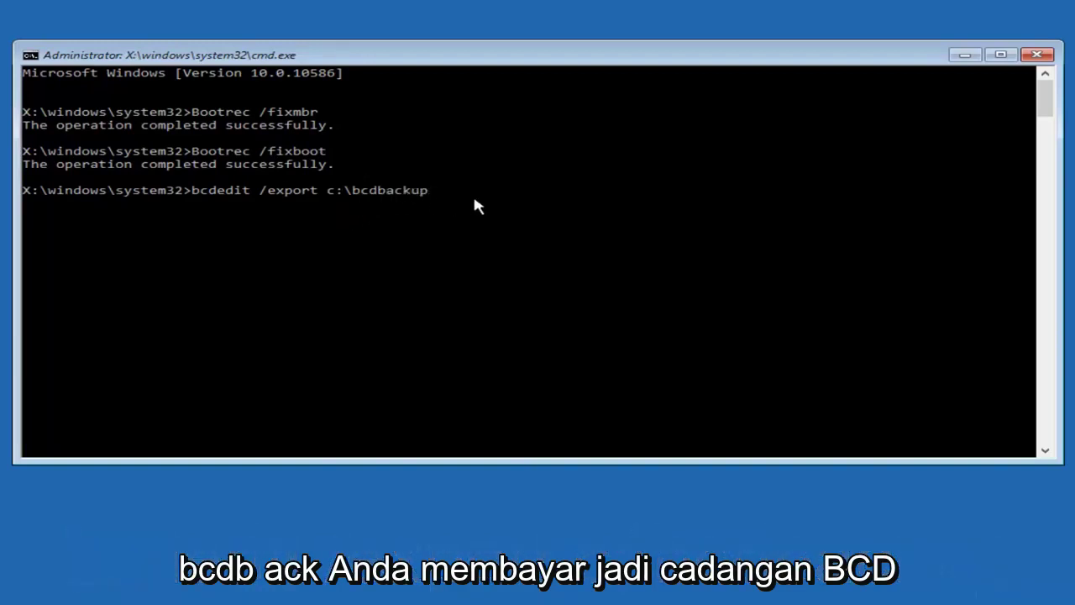
key("Return")
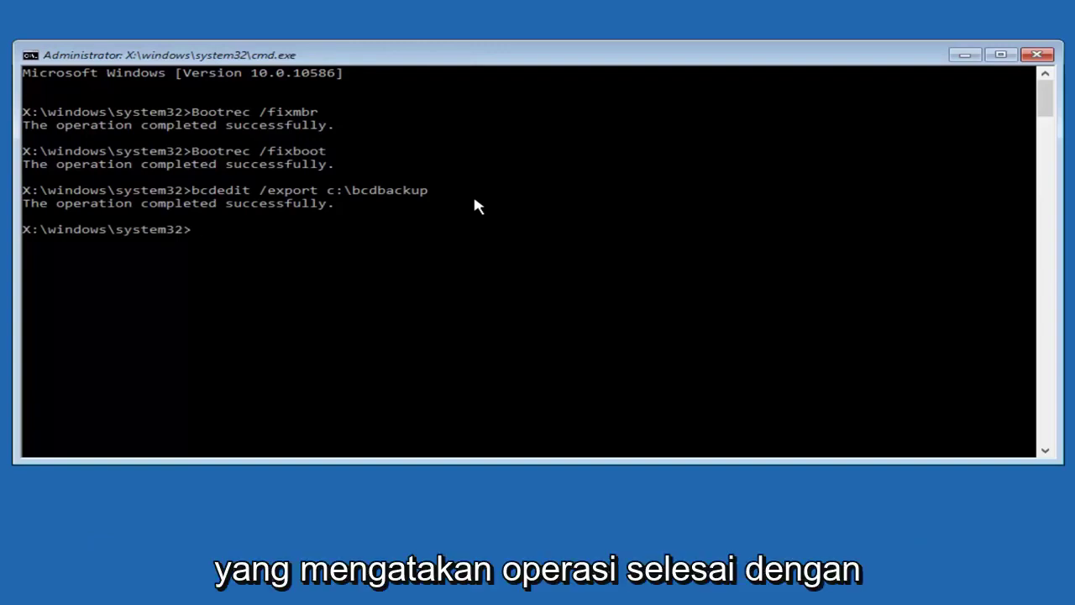
- Clear the hidden, read-only and system attributes with attrib c:\boot\bcd -h -r -s
type("attrib")
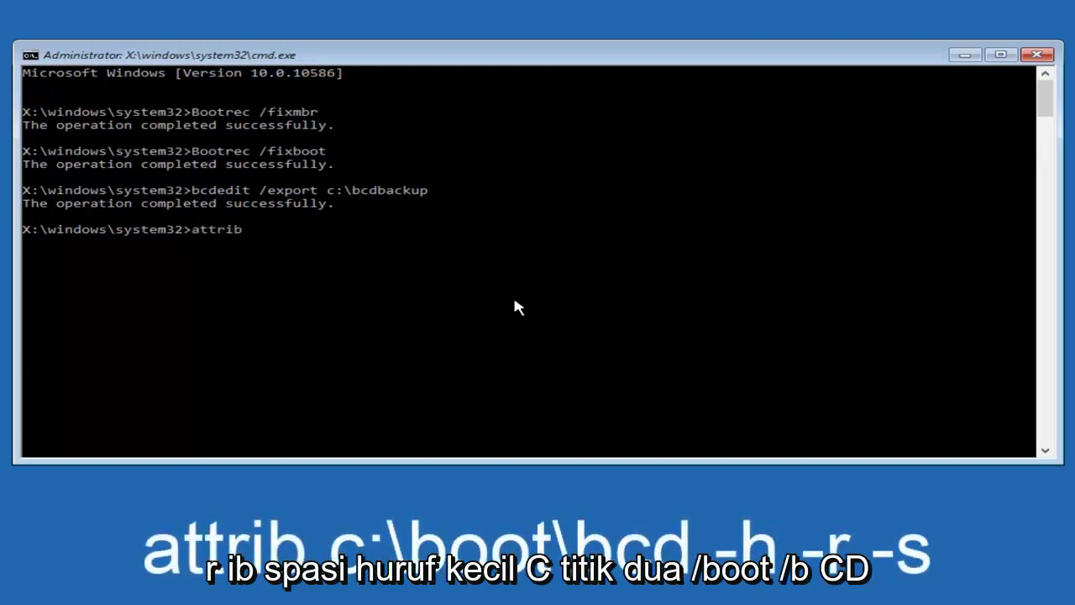
type(" c:\\boot\\bcd")
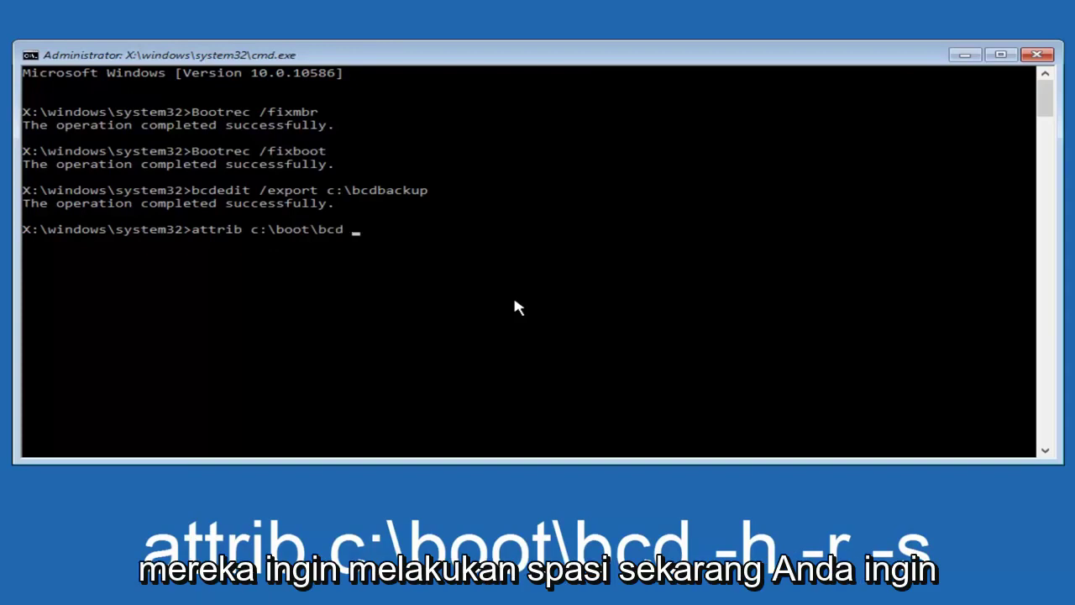
type(" -h")
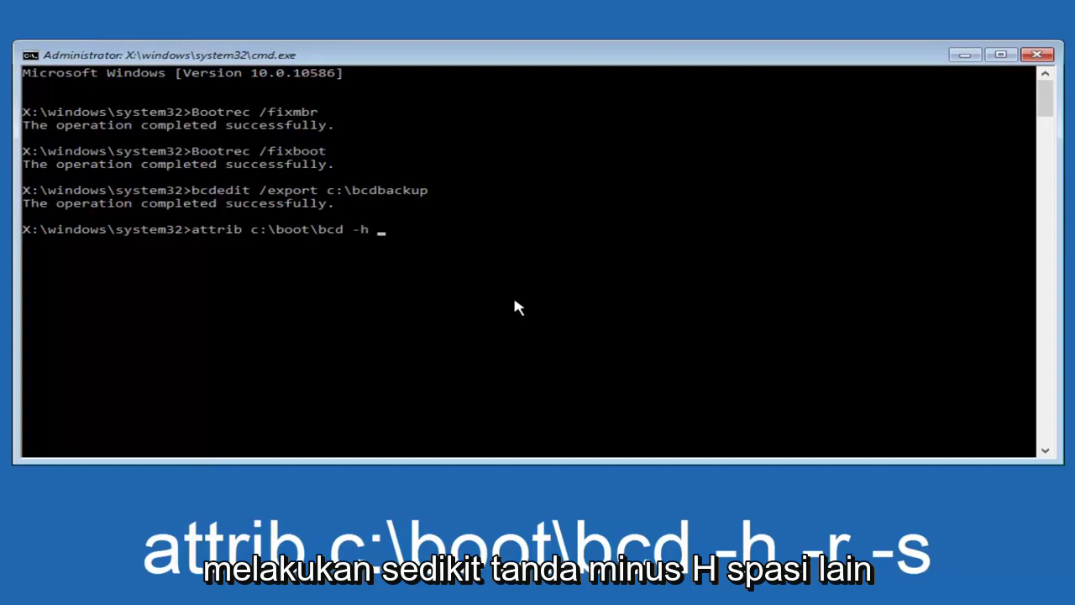
type(" -r")
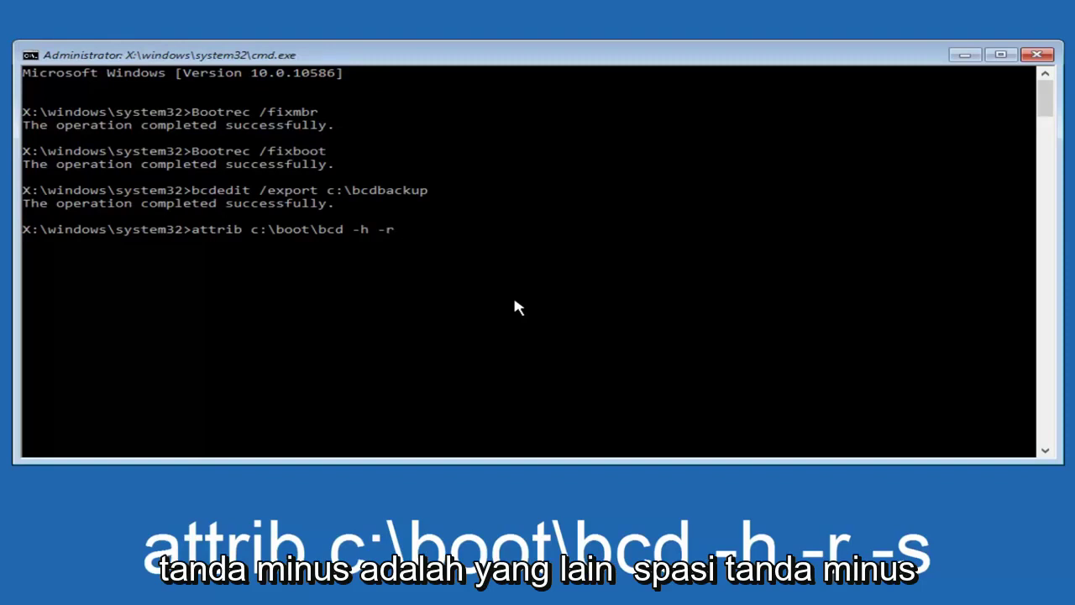
type(" -s")
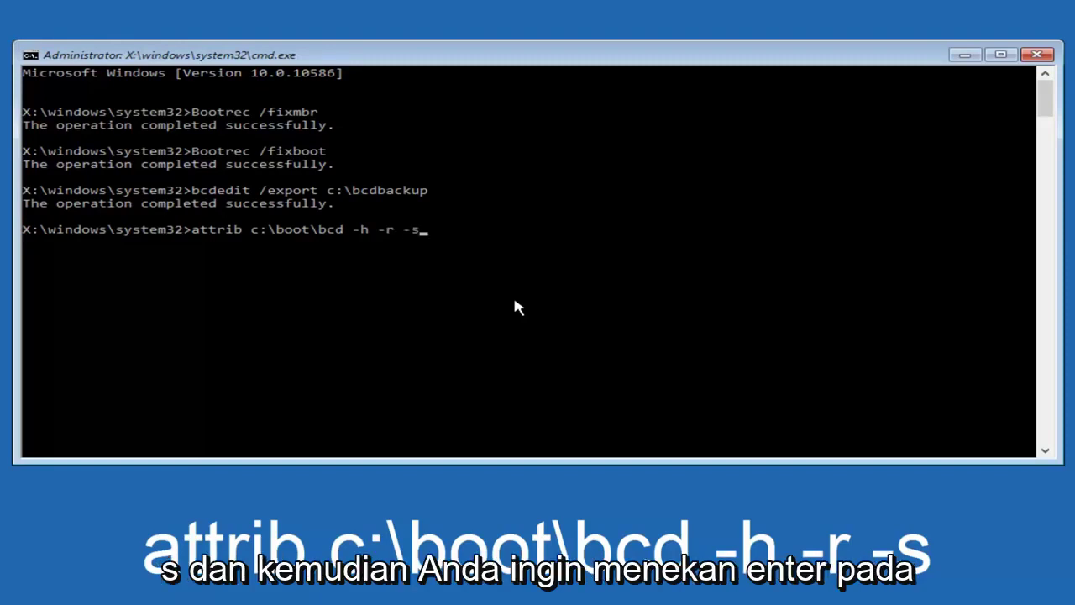
key("Return")
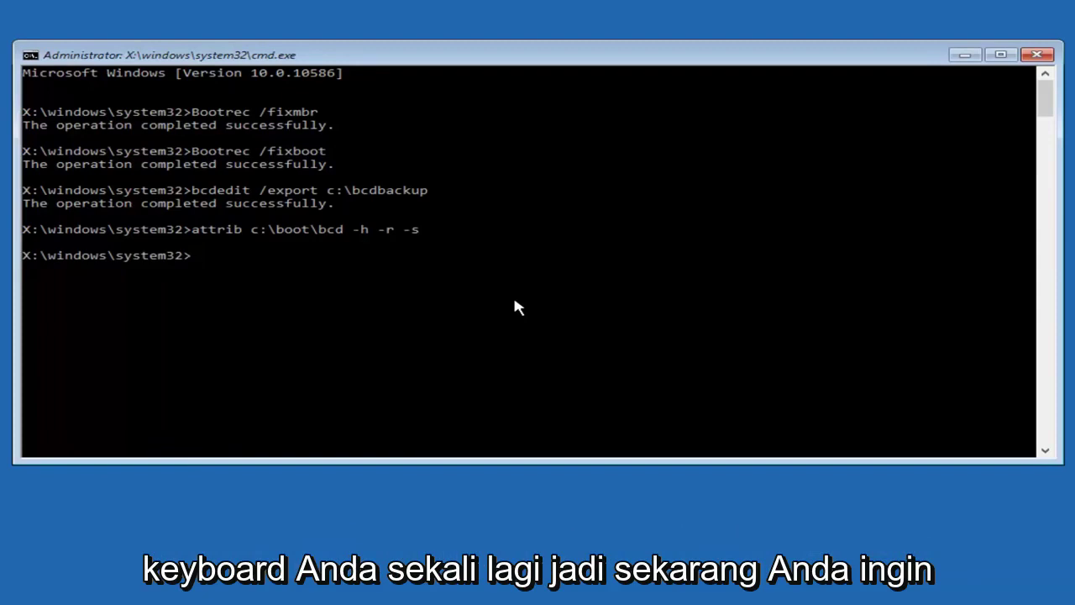
- Rename c:\boot\bcd to bcd.old with the ren command
type("ren")
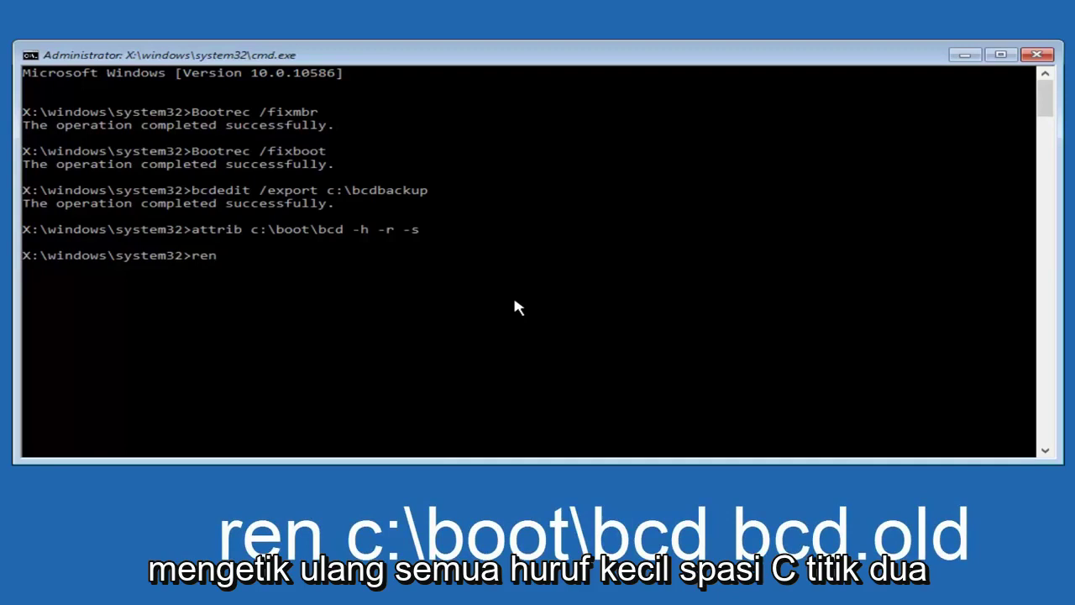
type(" c:\\boot")
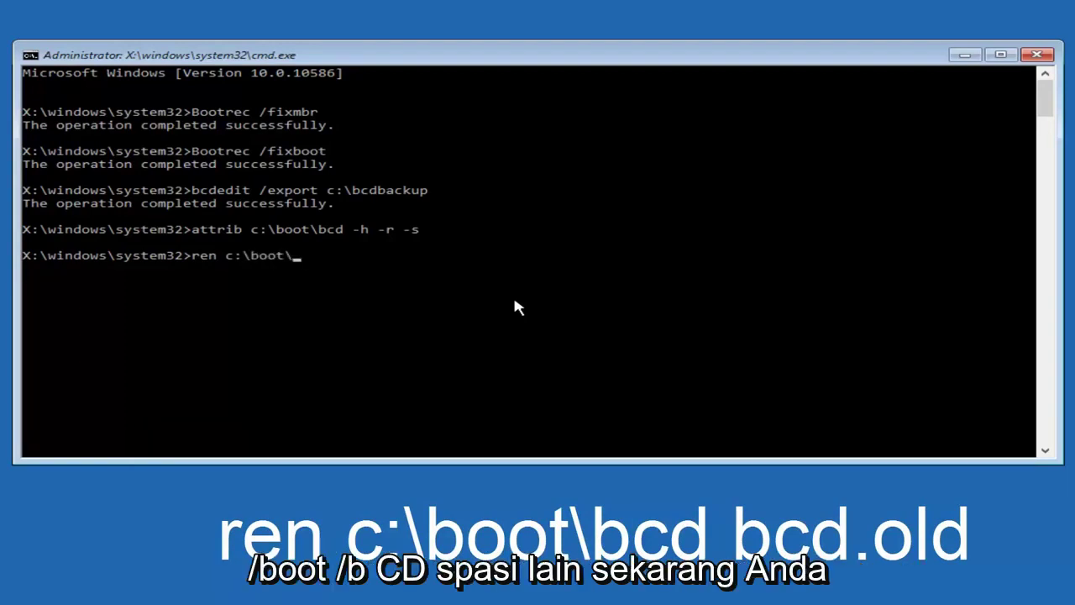
type("\\bcd bcd")
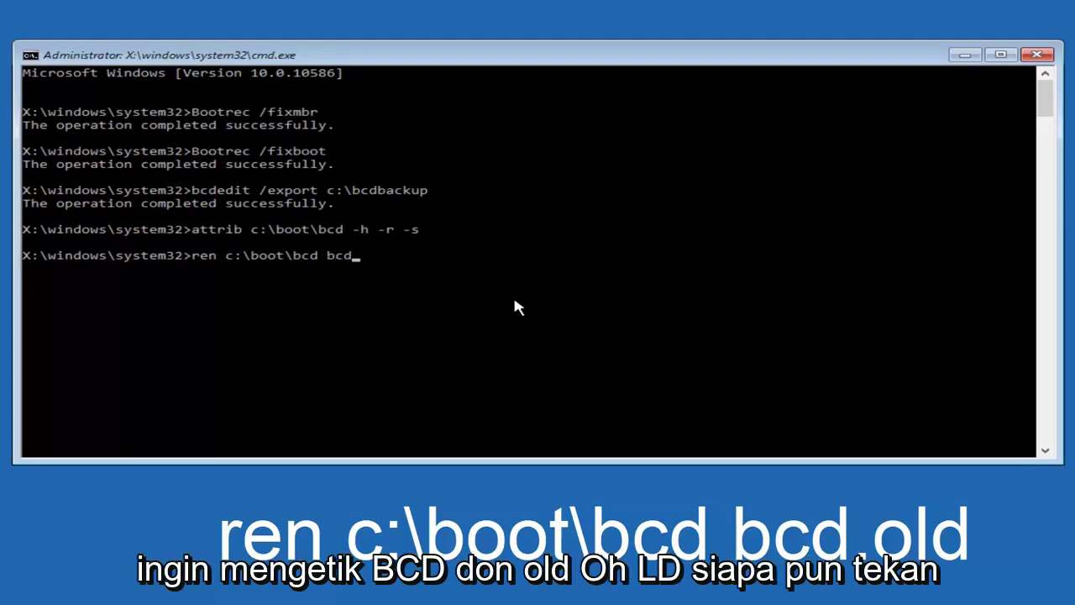
type(".okl")
key("BackSpace")
key("BackSpace")
type("ld")
key("Return")
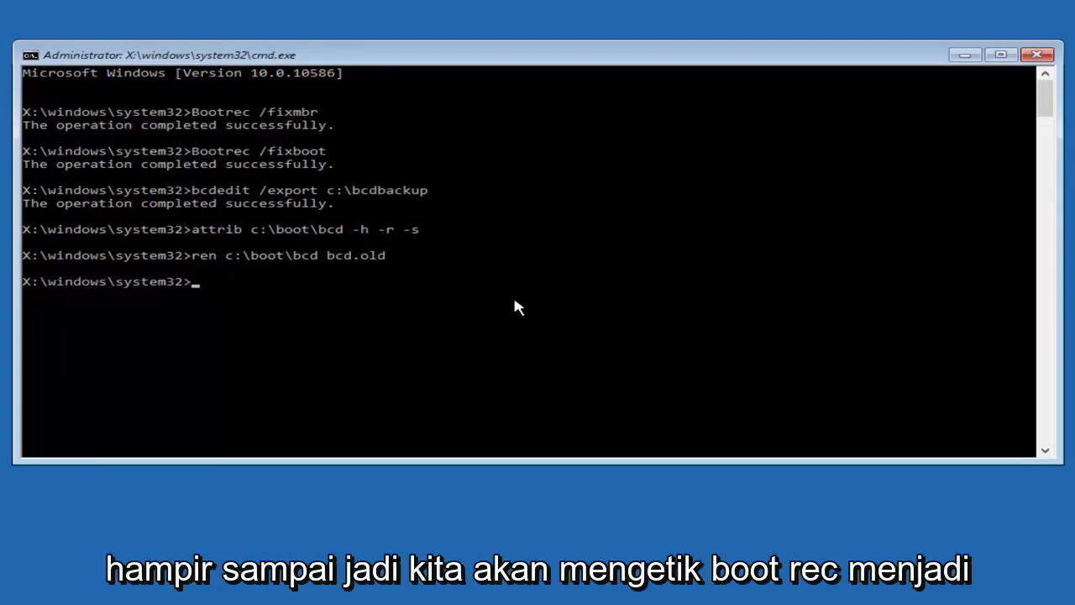
- Run bootrec /rebuildbcd, answer Y to add C:\Windows to the boot list, then exit
type("bootrec")
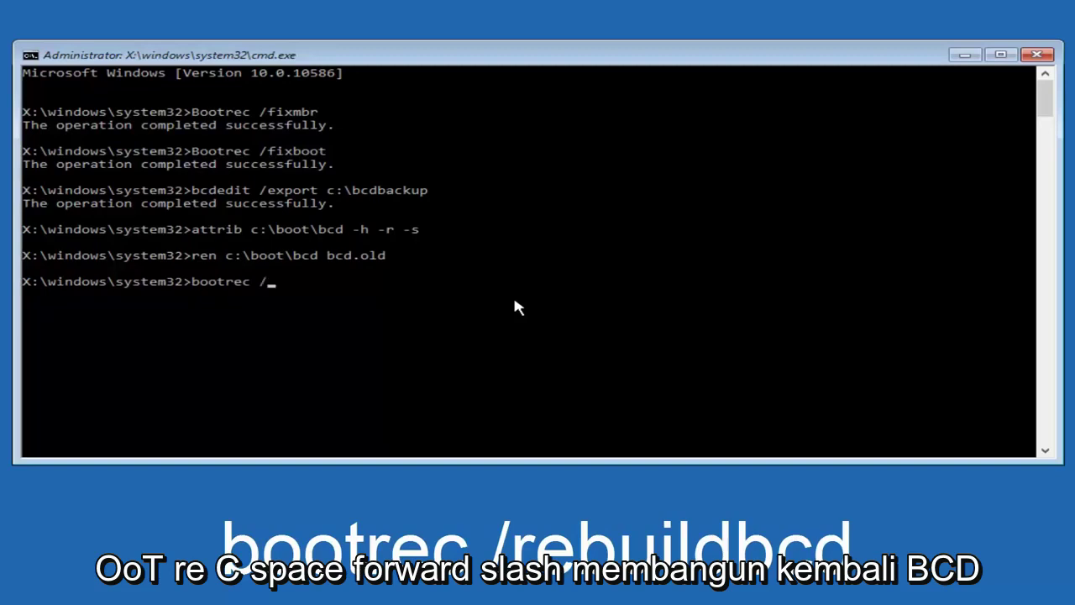
type("/reb")
type("uildbcd")
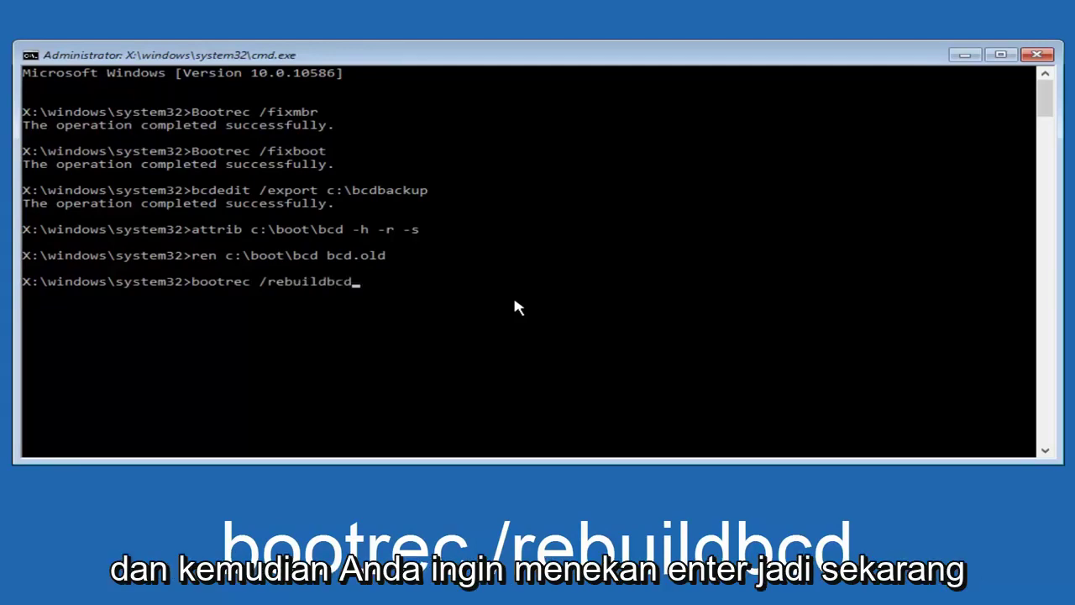
key("Return")
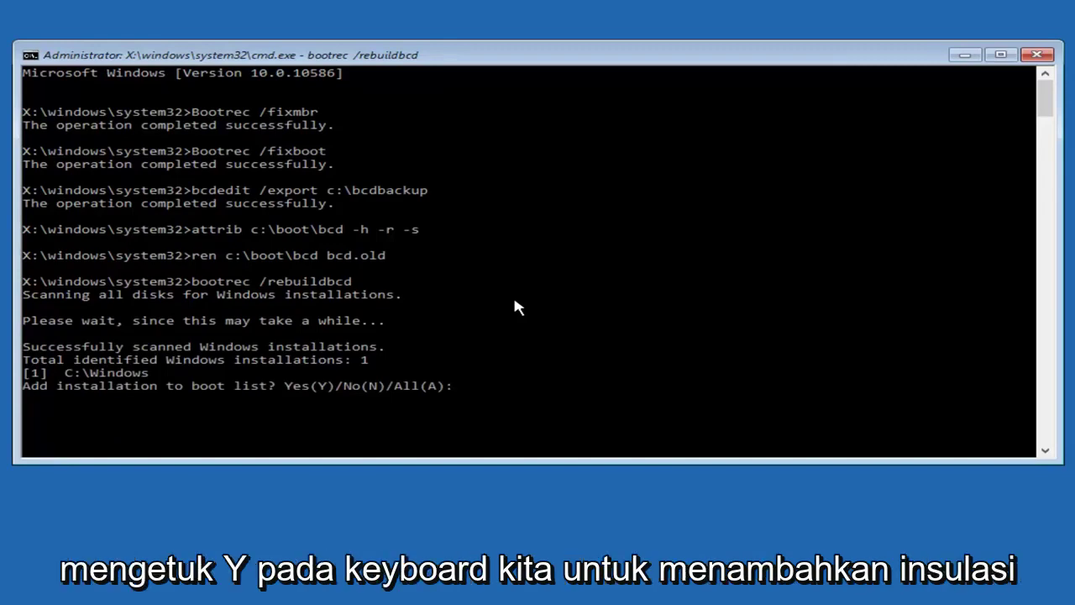
type("y")
key("BackSpace")
type("Y")
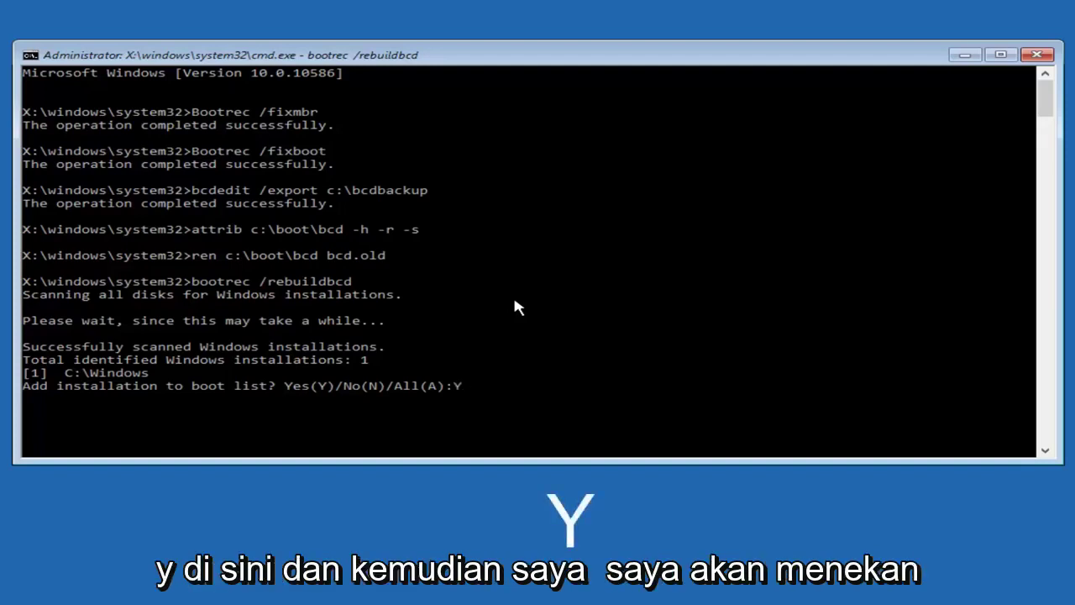
key("Return")
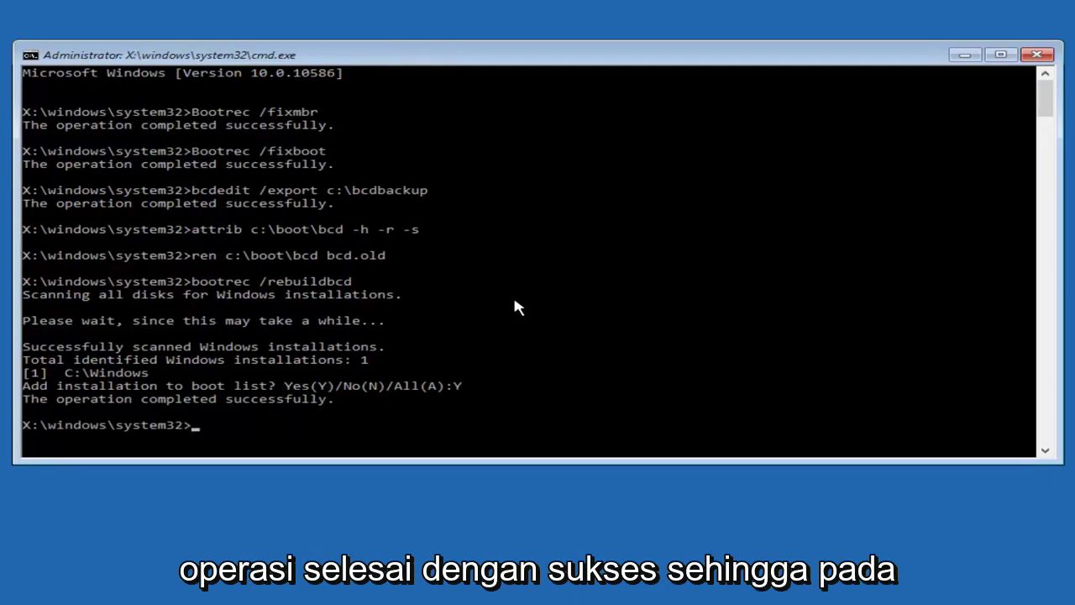
type("exit")
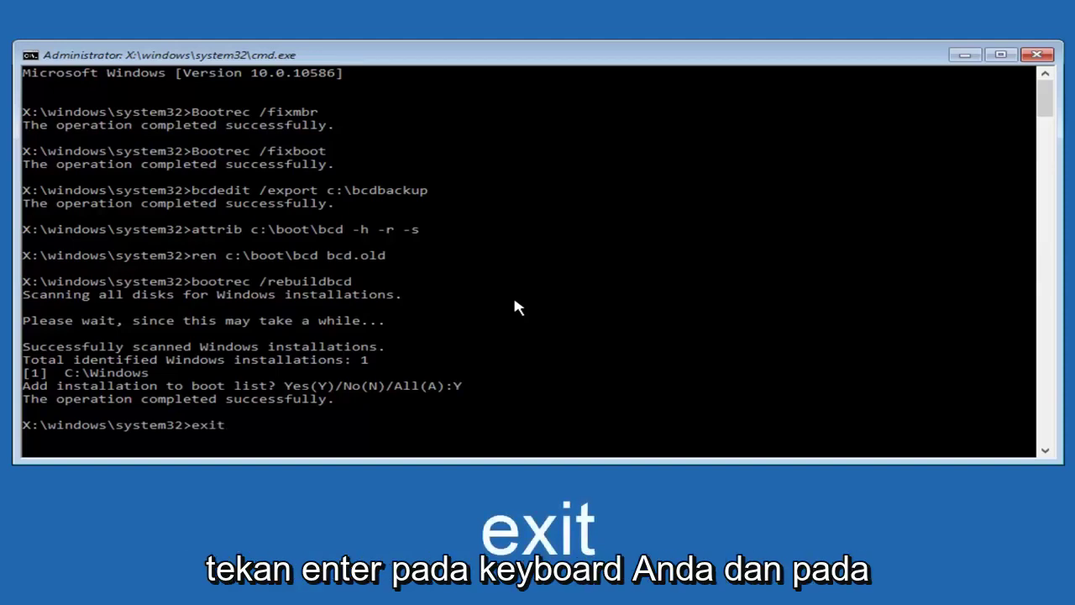
key("Return")
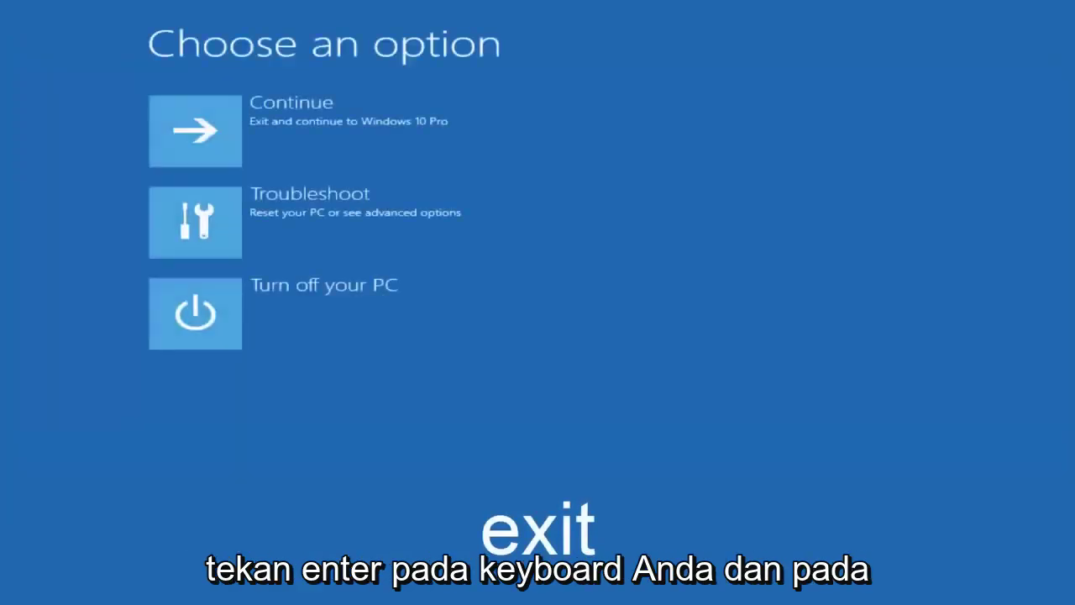